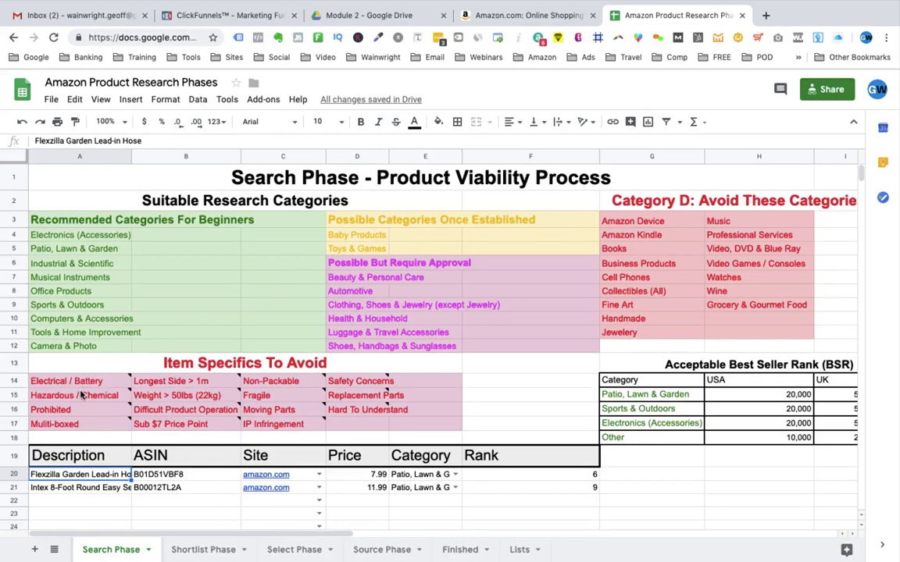
Switch to the Shortlist Phase sheet and open the Flexzilla hose's Amazon link in A3
scroll(81, 395, down, 3)
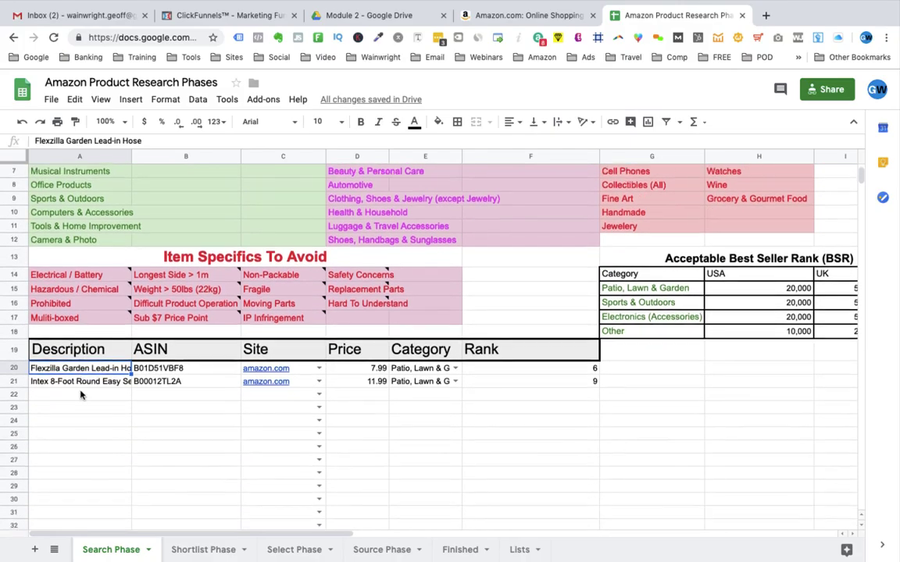
scroll(80, 395, down, 3)
scroll(80, 396, down, 2)
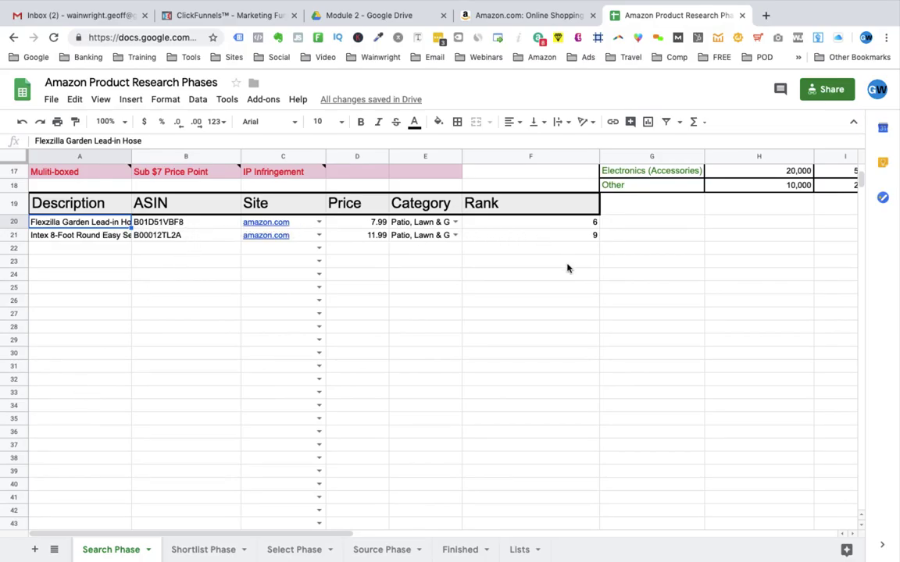
click(203, 549)
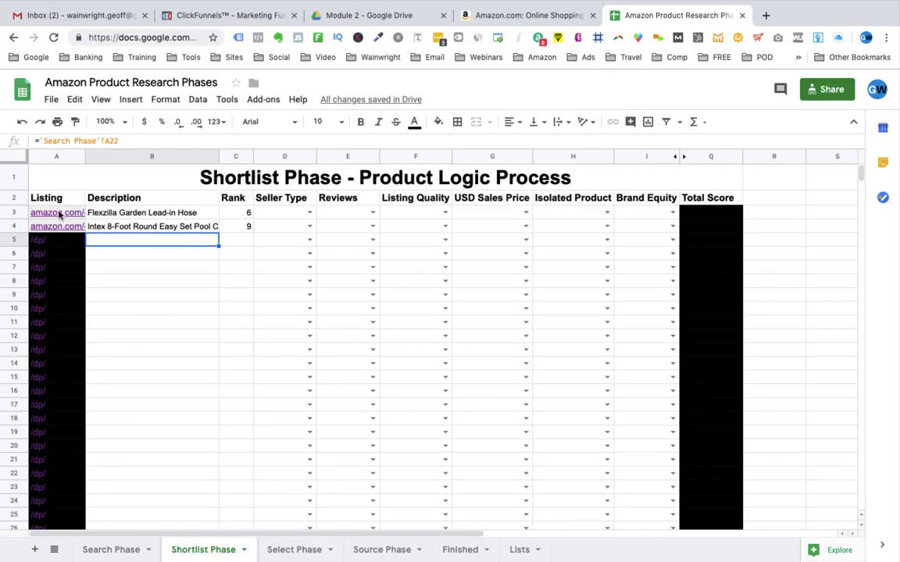
mouse_move(60, 214)
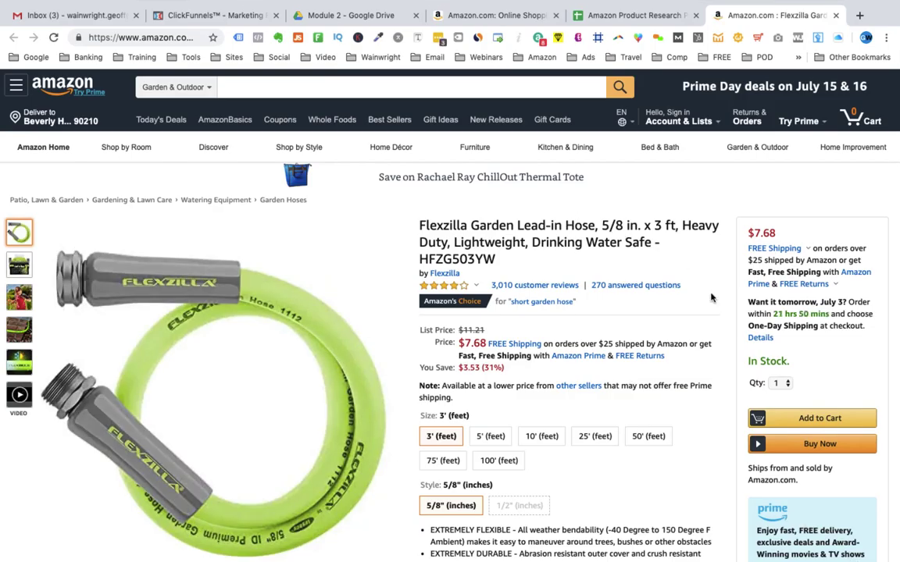
drag(750, 467, 795, 480)
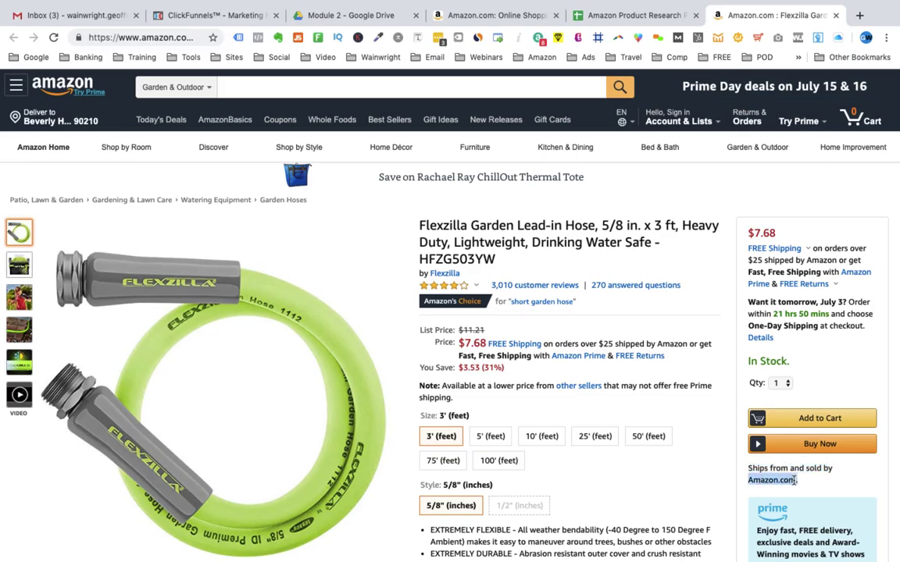
Set the Flexzilla hose's Seller Type in D3 to Amazon
click(607, 17)
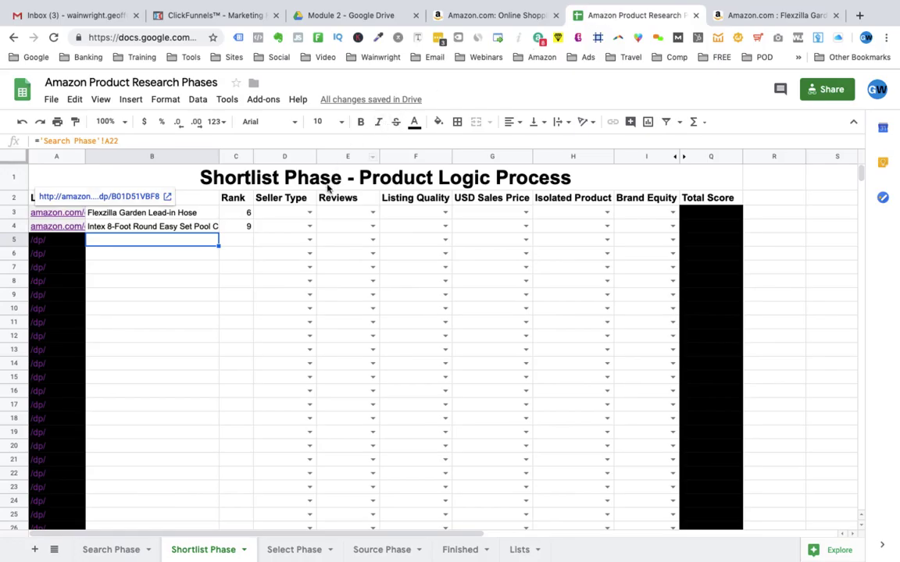
click(310, 213)
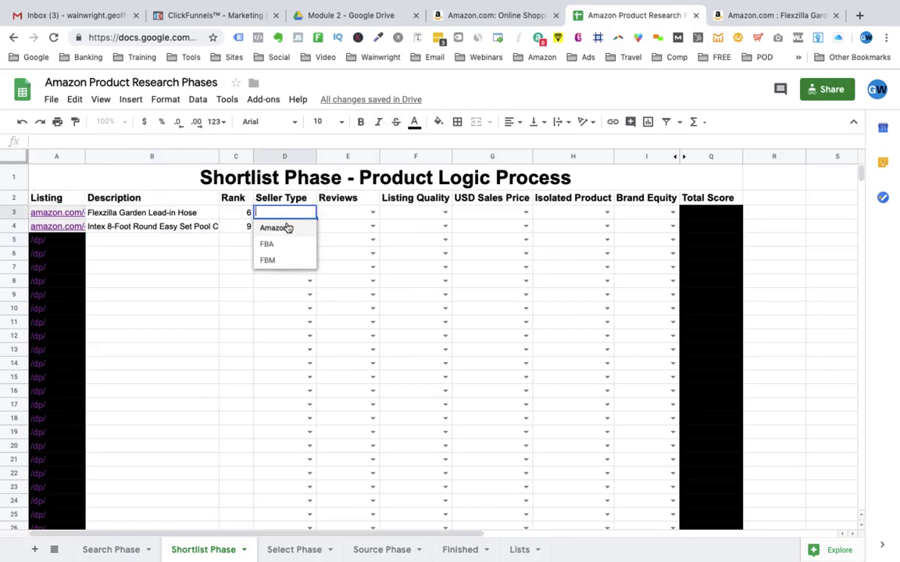
click(284, 228)
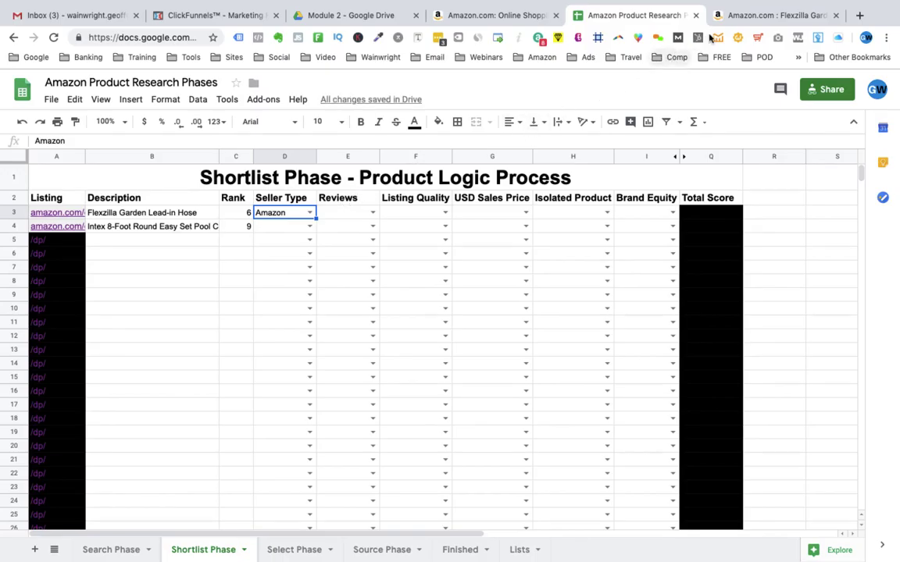
After rechecking the product page, set Flexzilla's Reviews in E3 to 500+
click(734, 17)
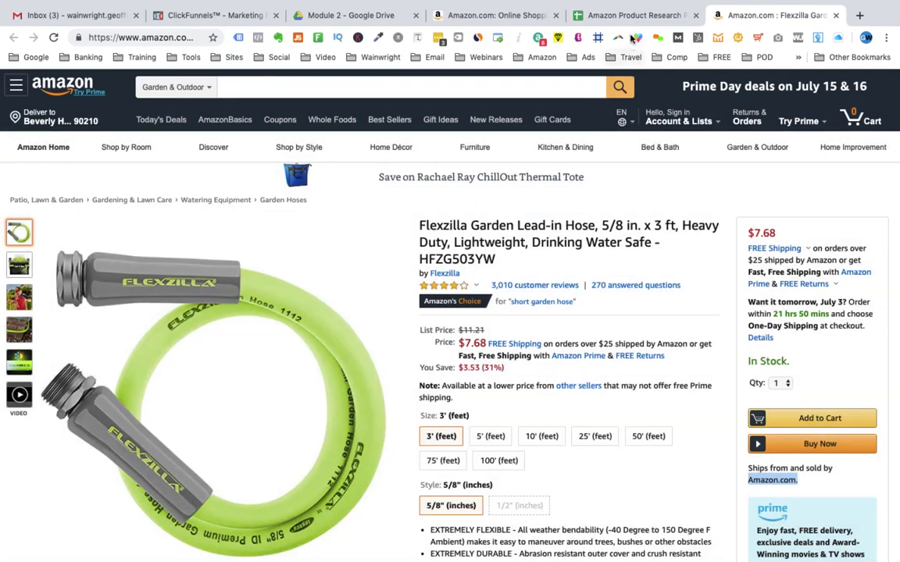
click(629, 15)
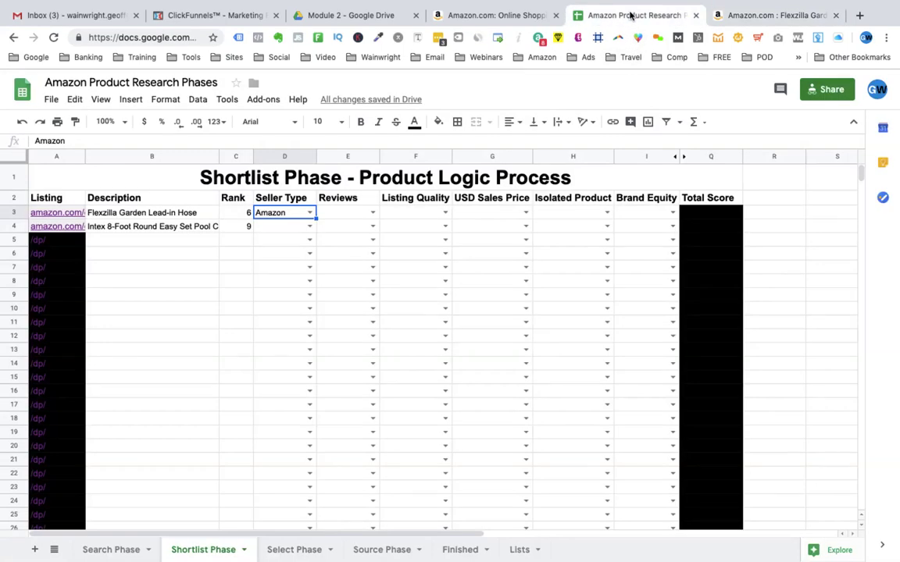
double_click(371, 211)
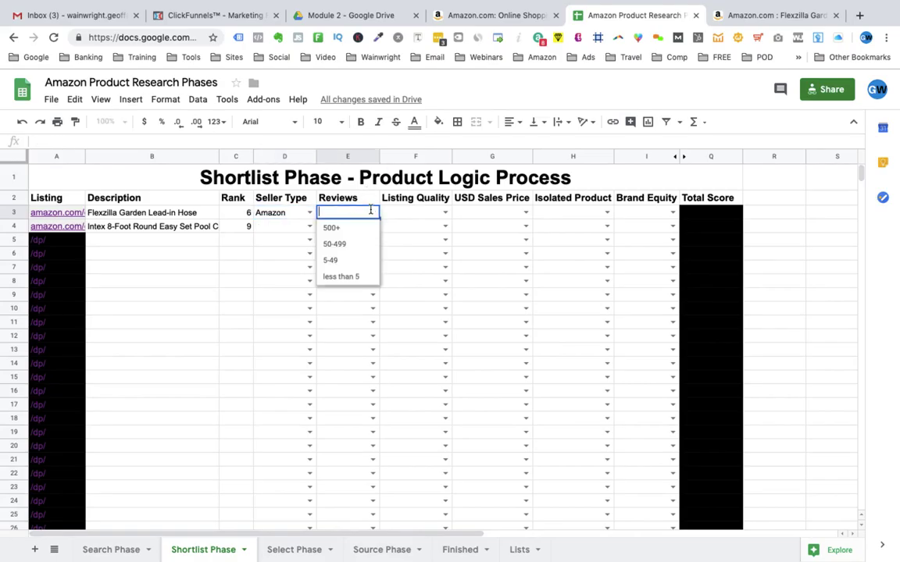
click(348, 228)
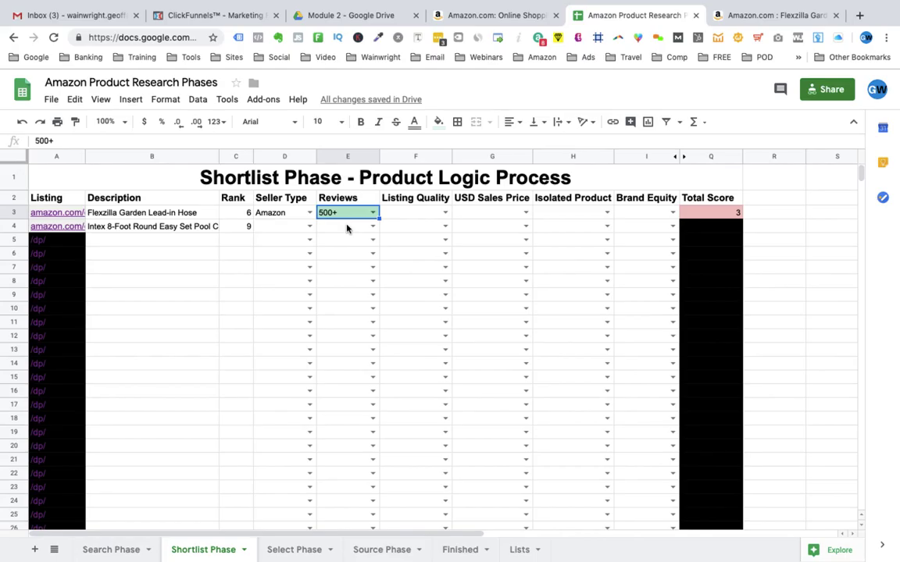
key(Up)
key(Right)
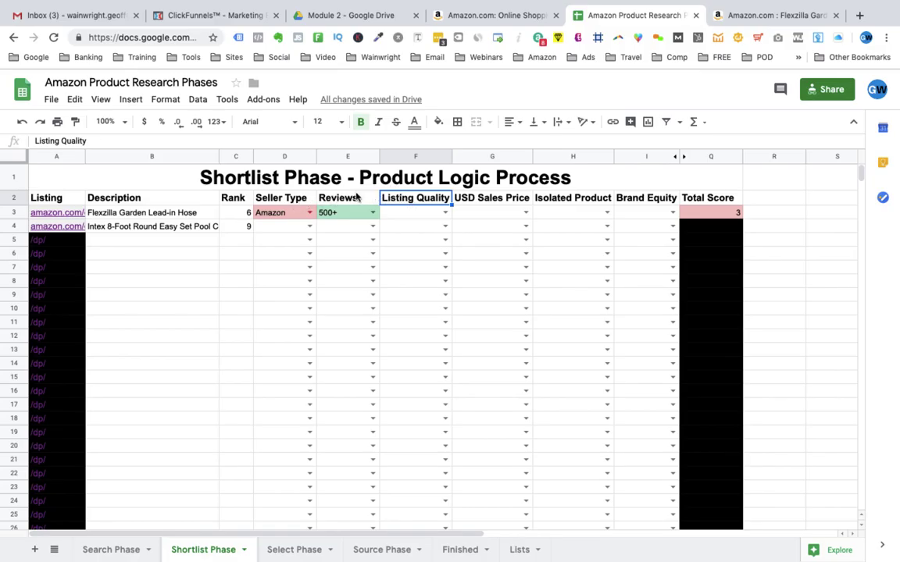
Browse the Flexzilla listing's product photos and play its video
click(748, 21)
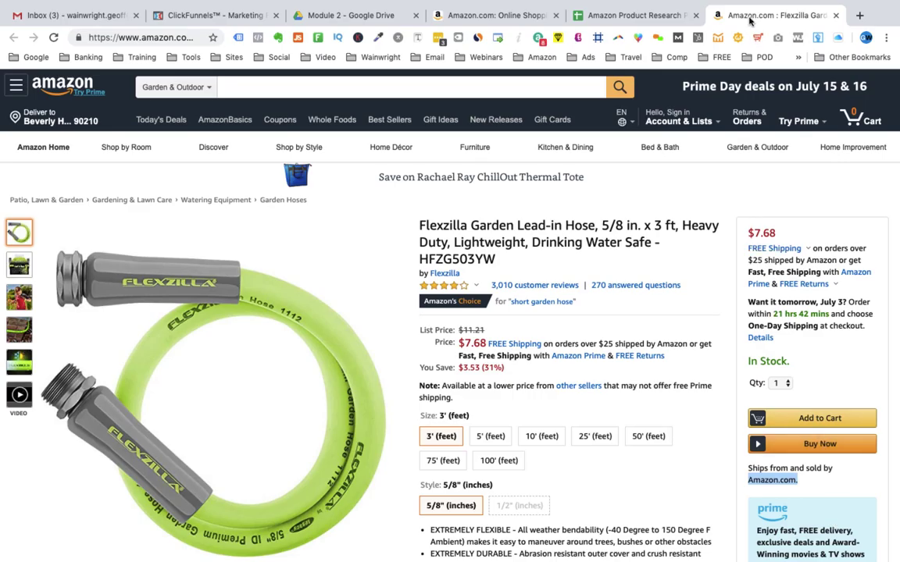
mouse_move(288, 333)
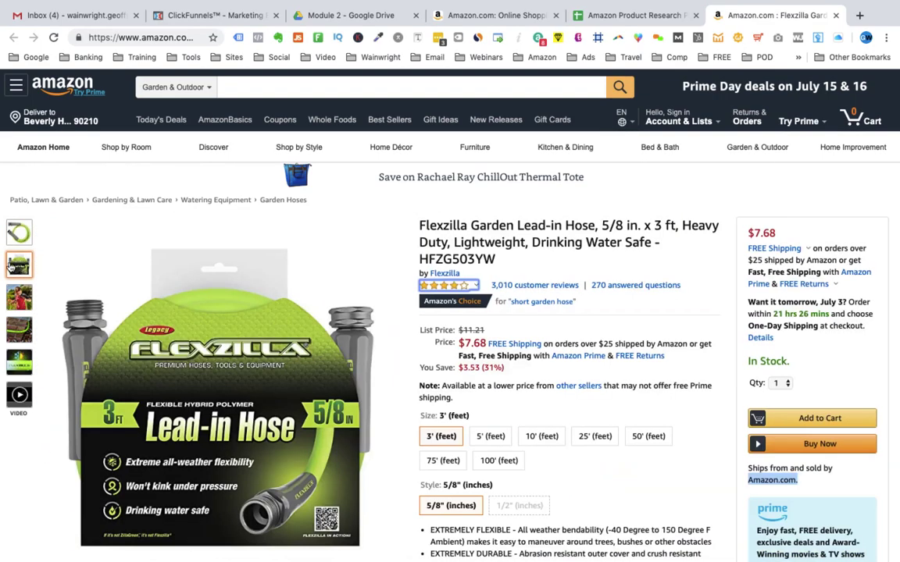
mouse_move(14, 295)
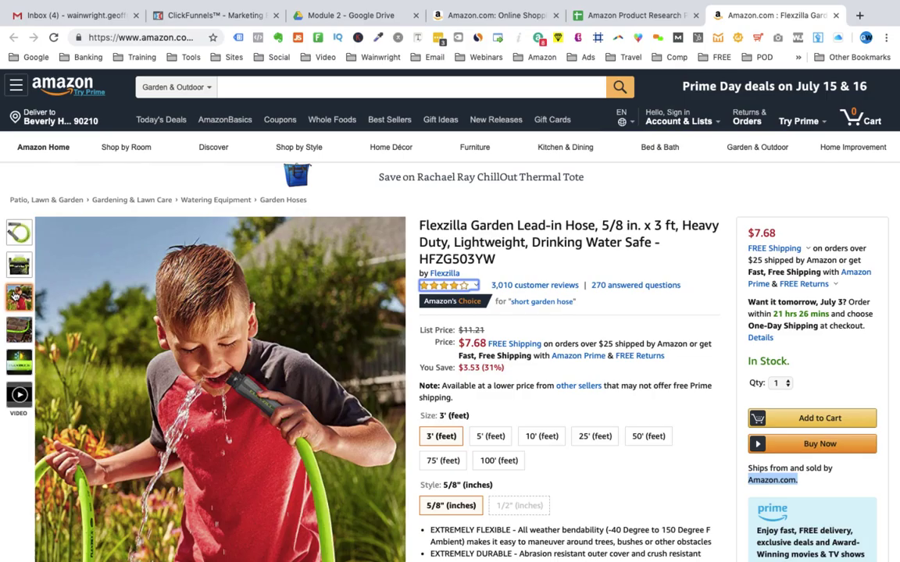
mouse_move(19, 328)
mouse_move(125, 398)
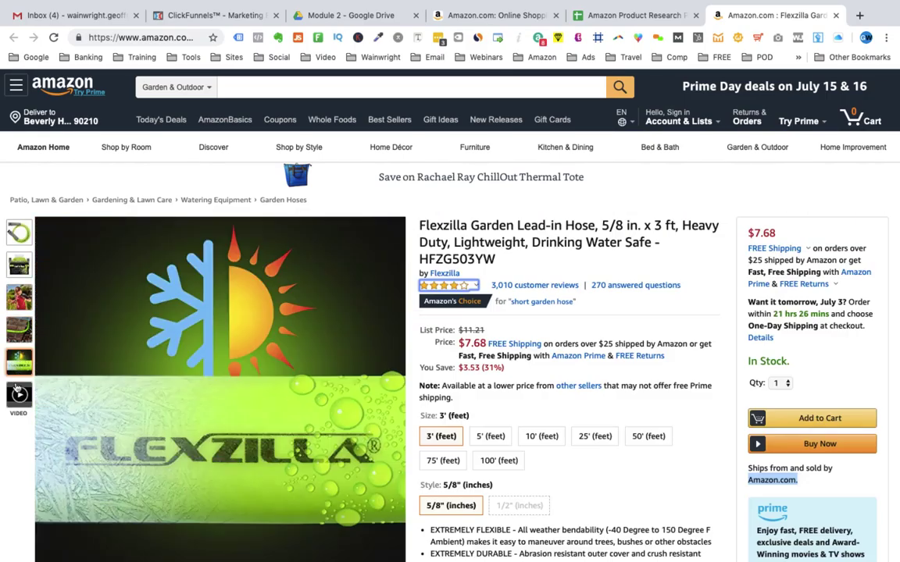
mouse_move(17, 397)
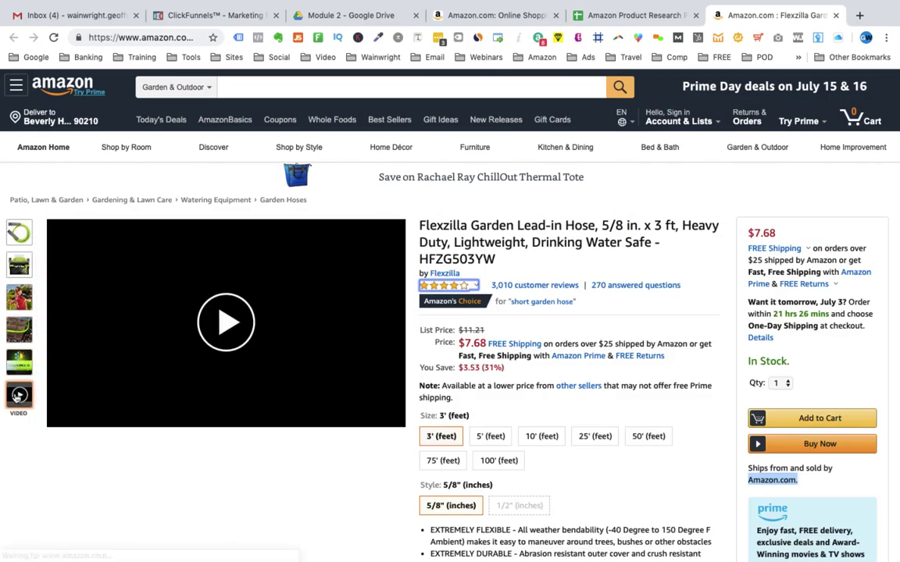
click(192, 283)
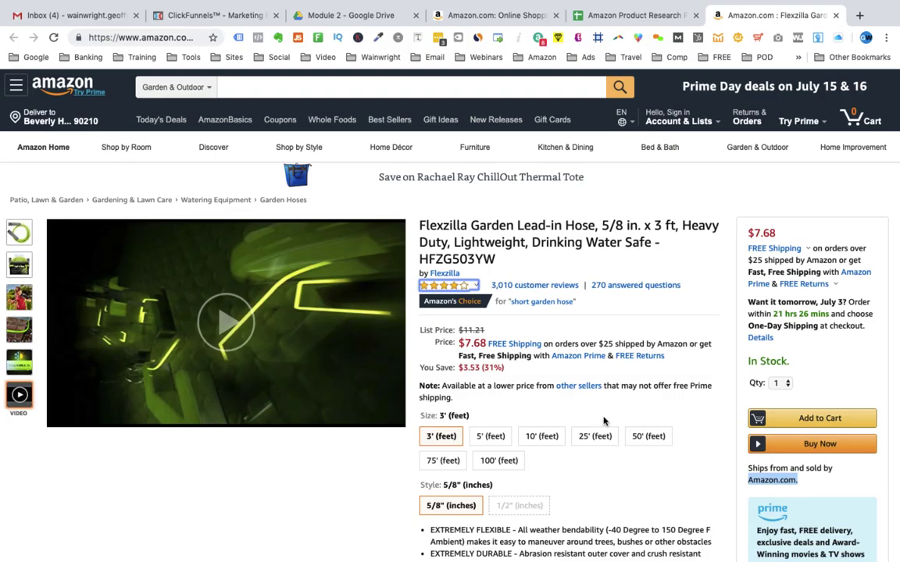
Read through the listing's feature bullet points and the manufacturer's Flexzilla Garden Hose description
scroll(677, 472, down, 3)
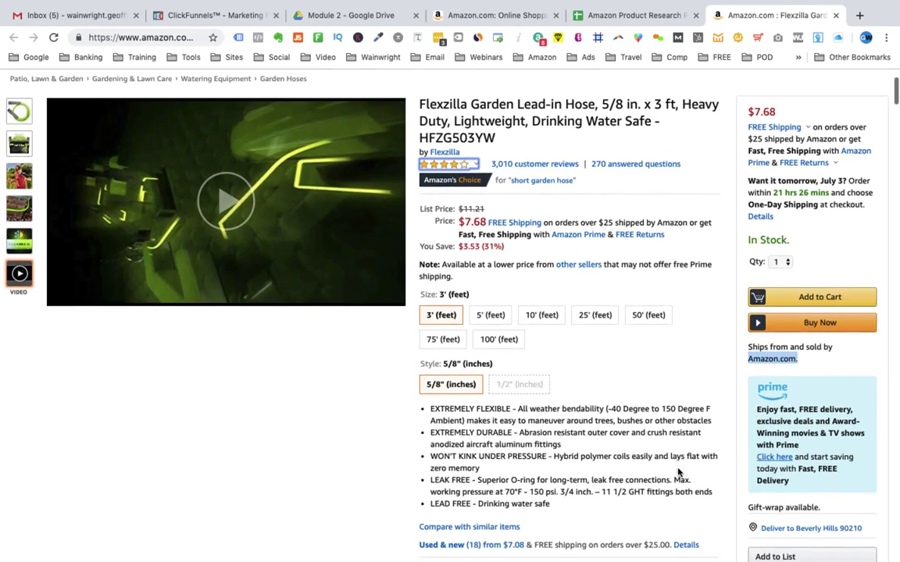
scroll(678, 473, down, 1)
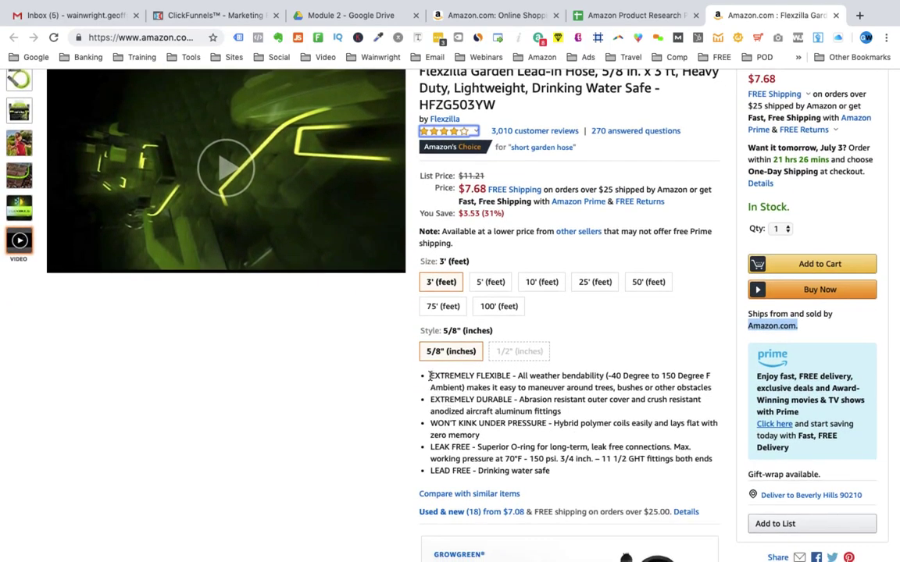
drag(429, 376, 552, 476)
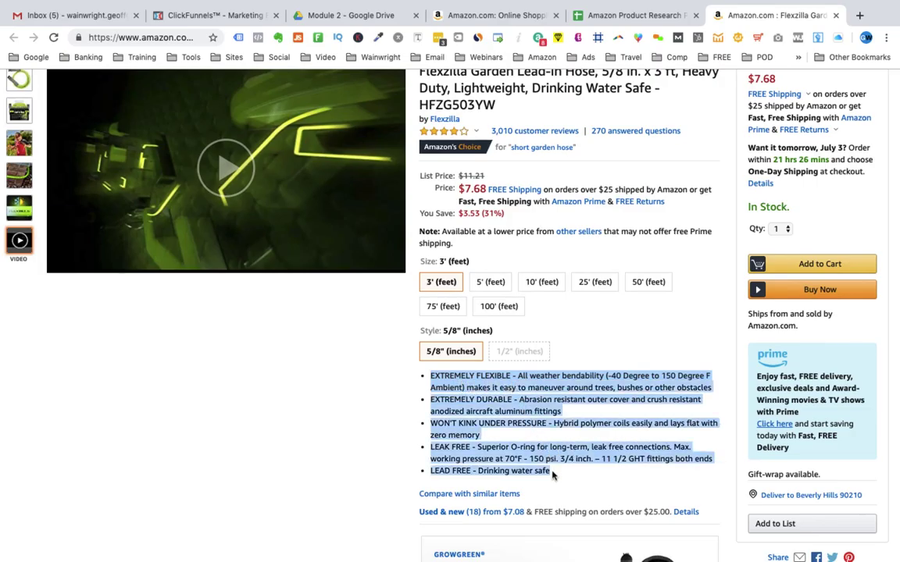
scroll(552, 475, down, 15)
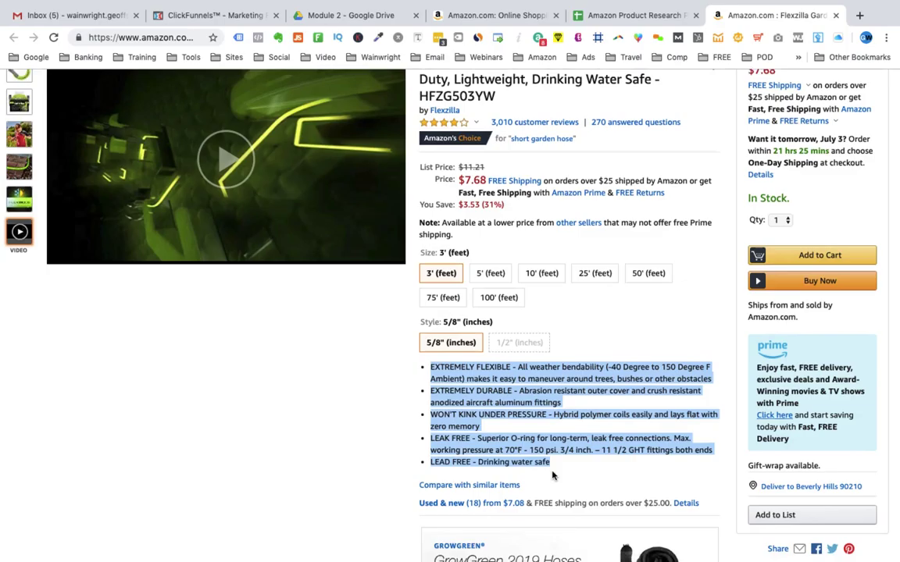
scroll(552, 475, down, 7)
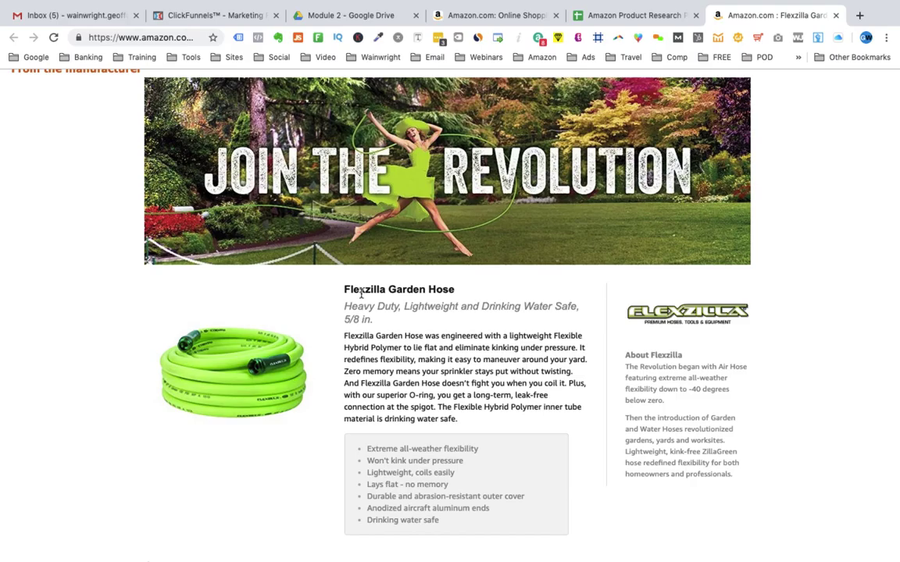
drag(361, 293, 541, 412)
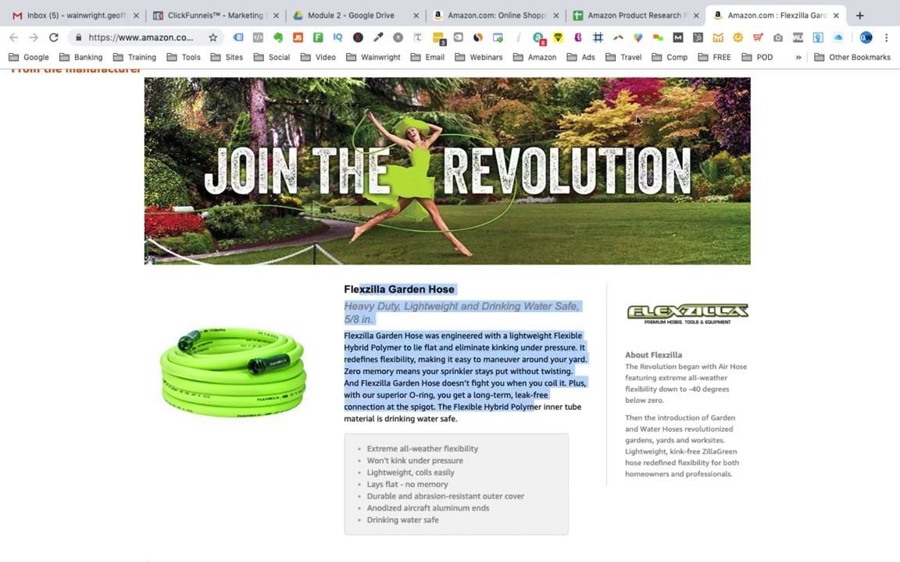
Rate Flexzilla's Listing Quality in F3 as Excellent 4
click(638, 16)
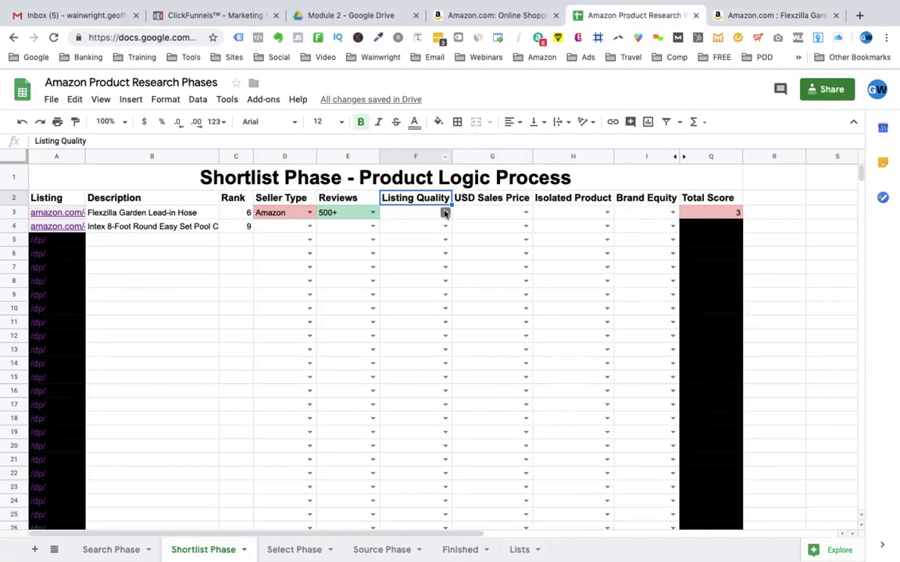
click(444, 212)
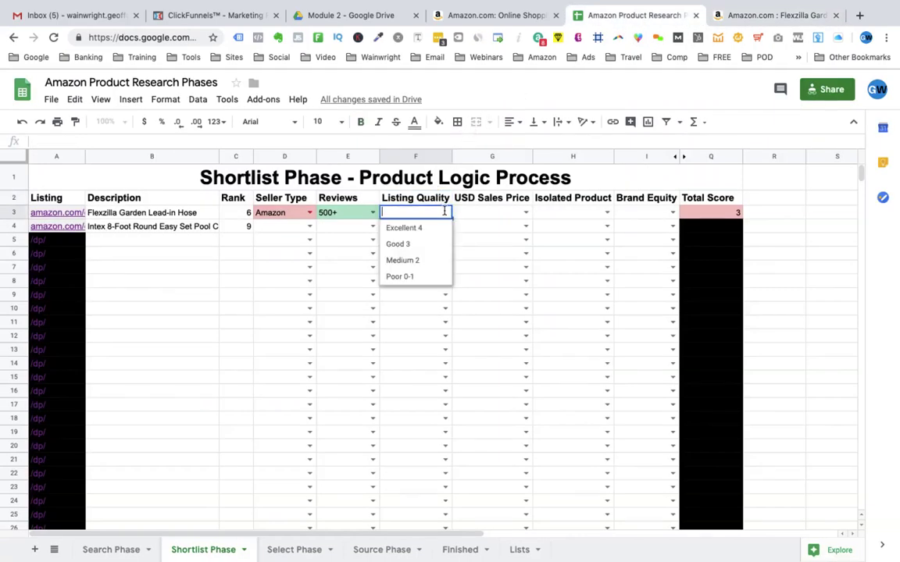
click(404, 228)
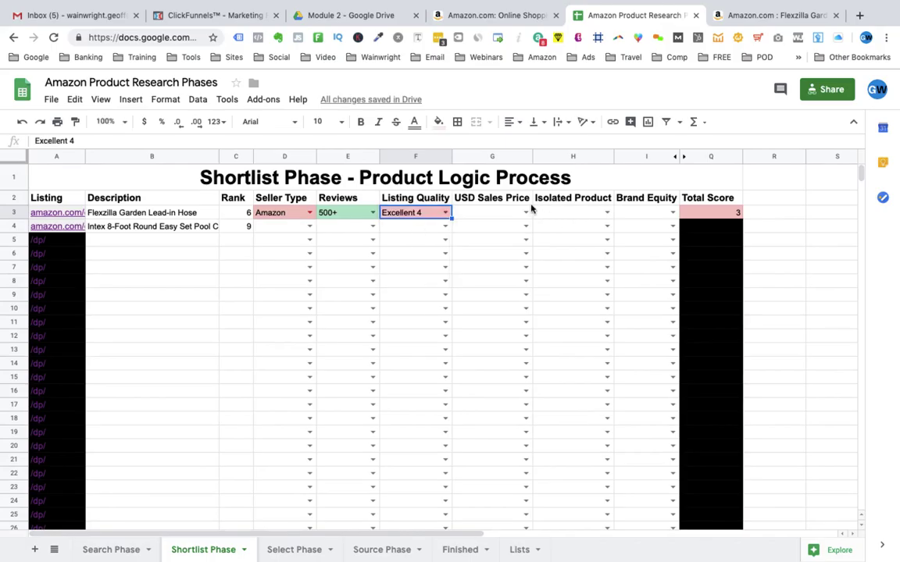
double_click(465, 196)
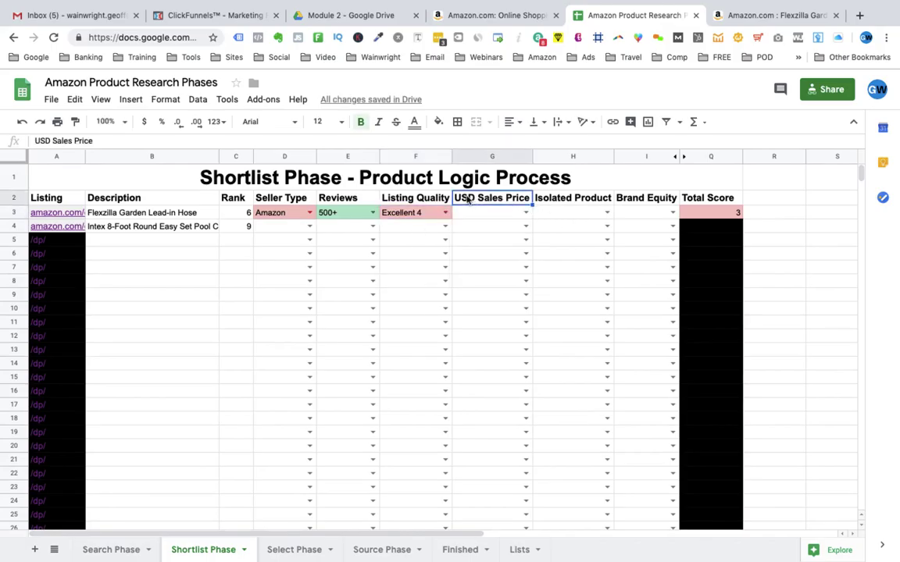
Confirm the $7.68 Amazon price and set G3's USD Sales Price to $7 - $30
click(524, 212)
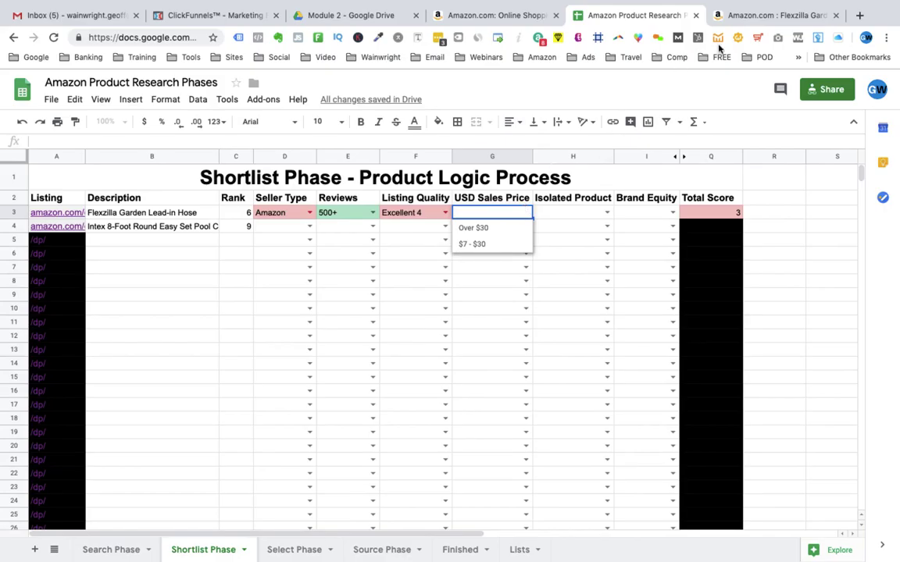
click(749, 15)
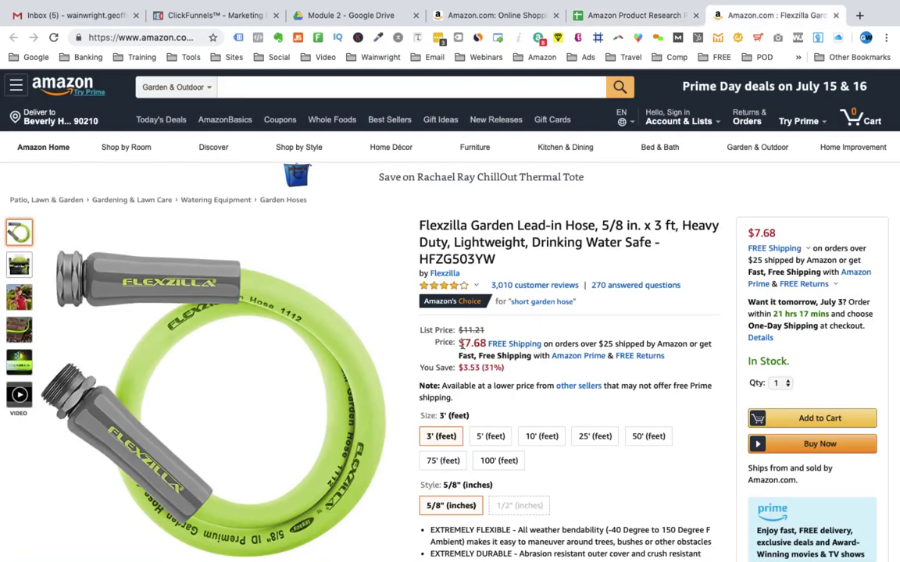
drag(459, 344, 485, 344)
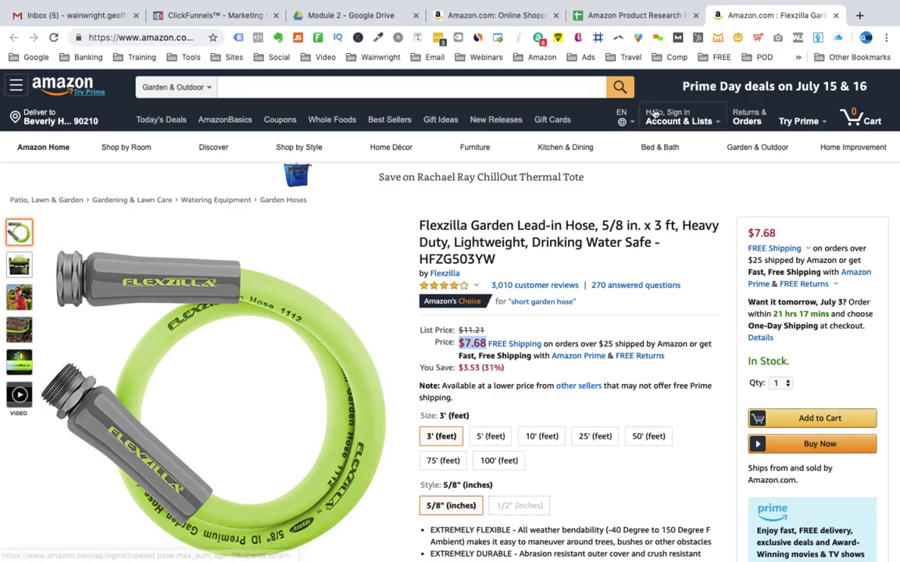
click(630, 15)
double_click(522, 211)
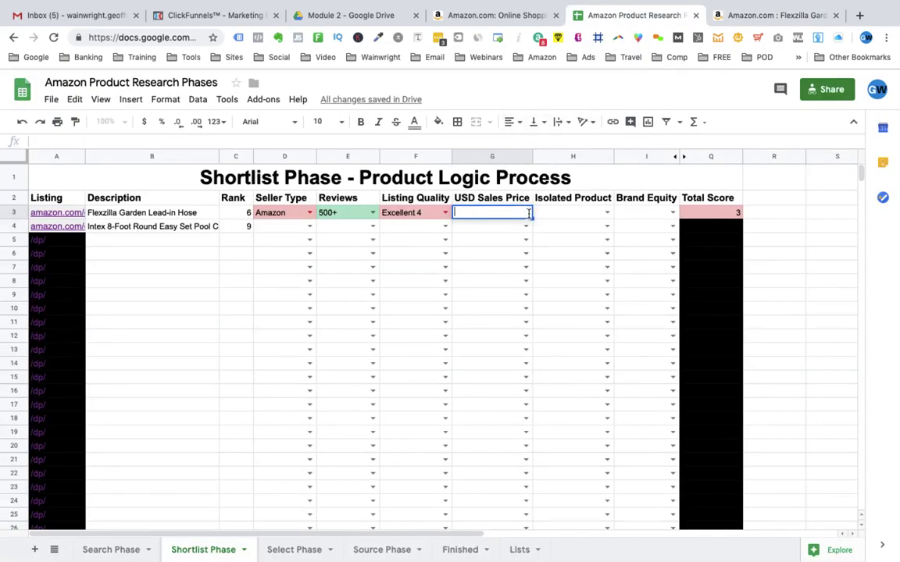
click(525, 215)
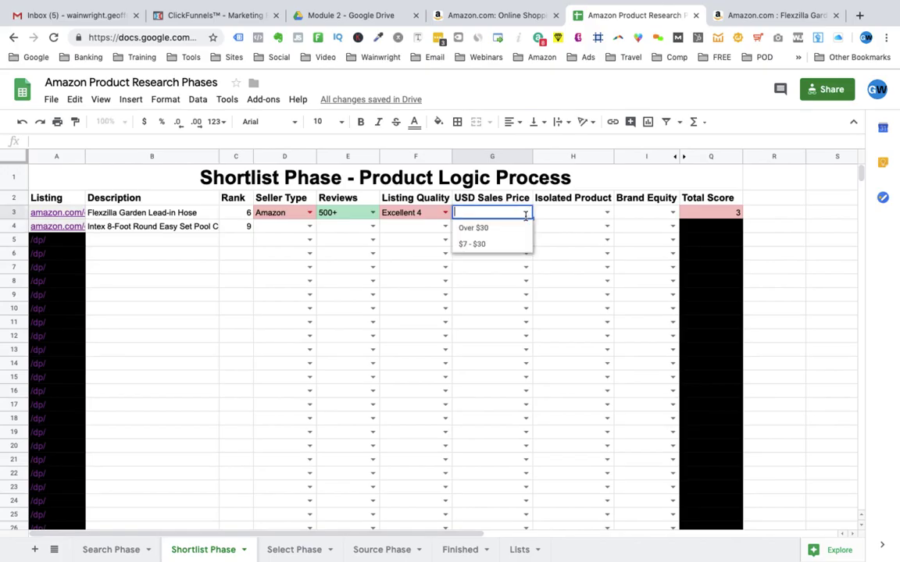
click(495, 243)
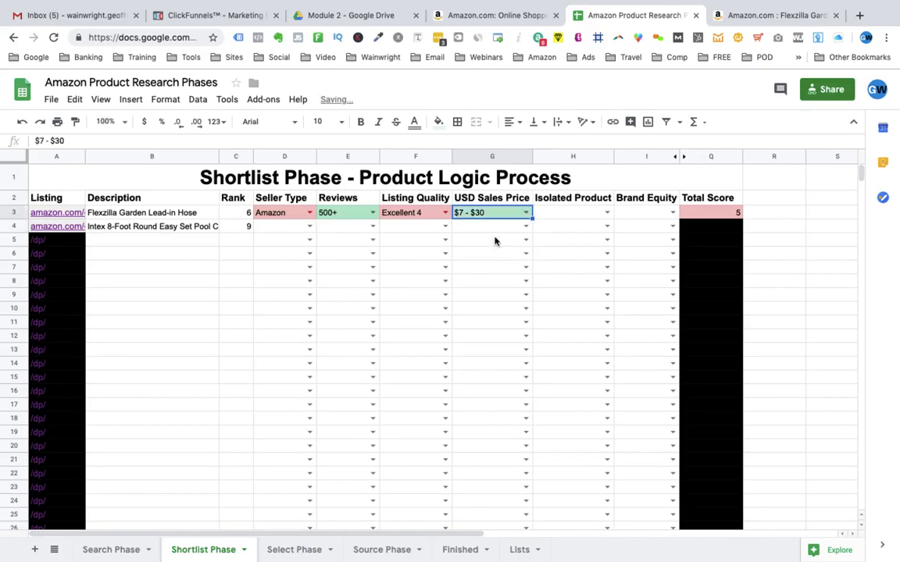
click(607, 213)
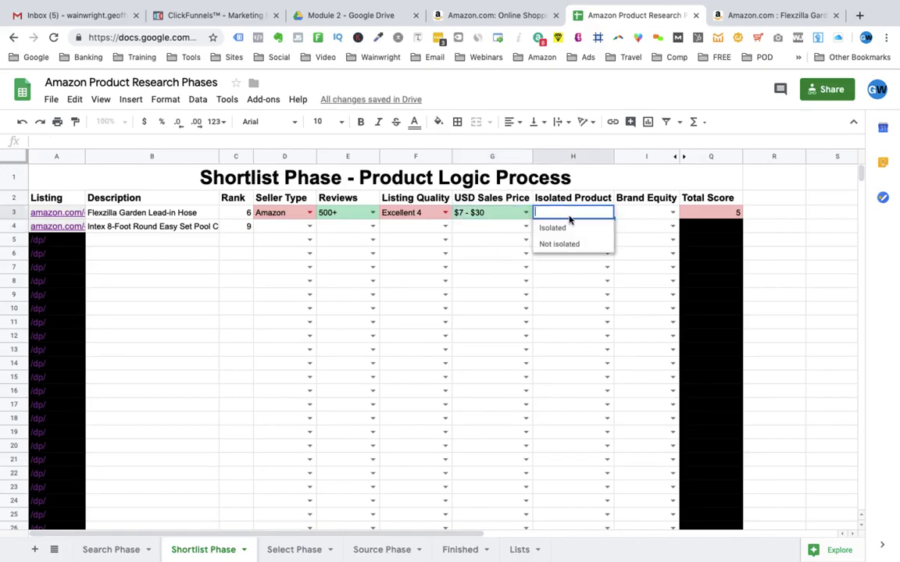
After reviewing the Amazon page again, mark Flexzilla as Isolated in H3, scoring 7
click(733, 16)
scroll(587, 314, down, 2)
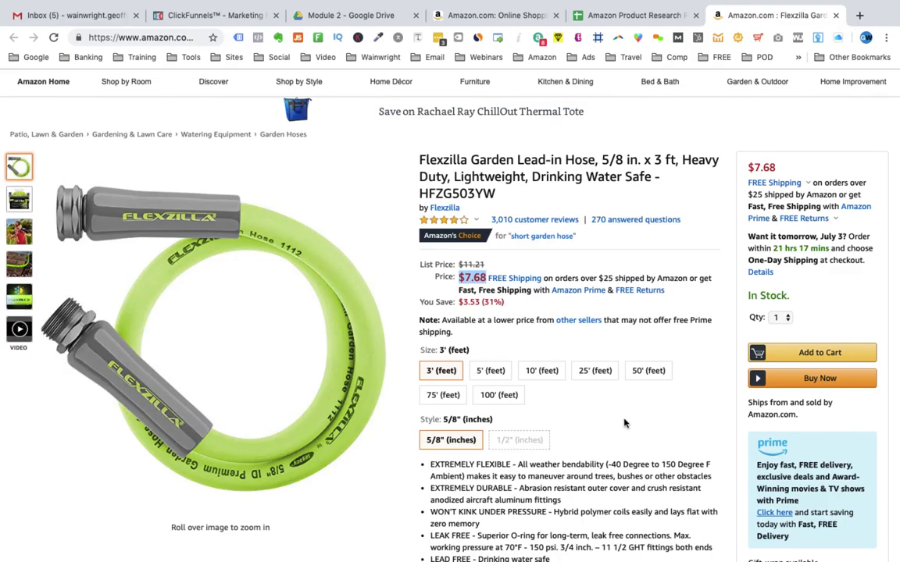
click(639, 19)
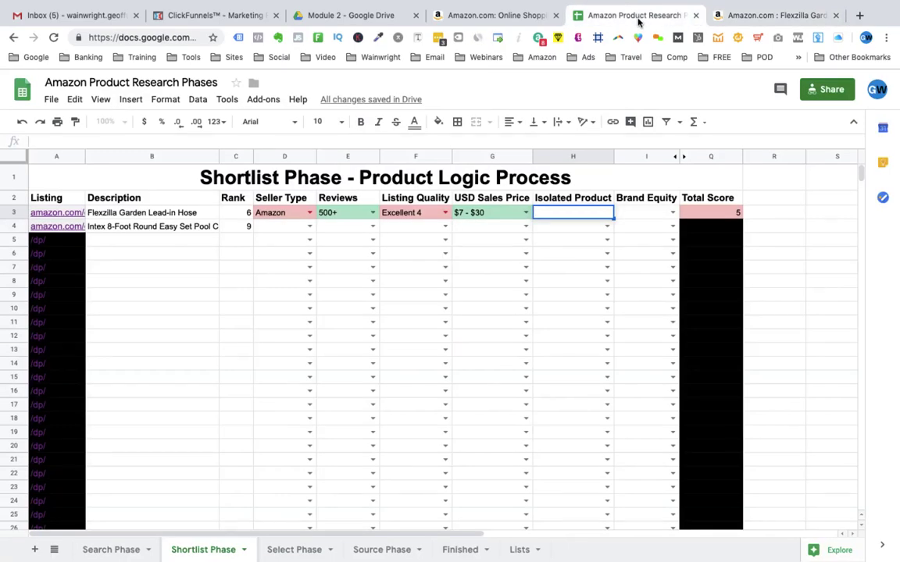
click(606, 214)
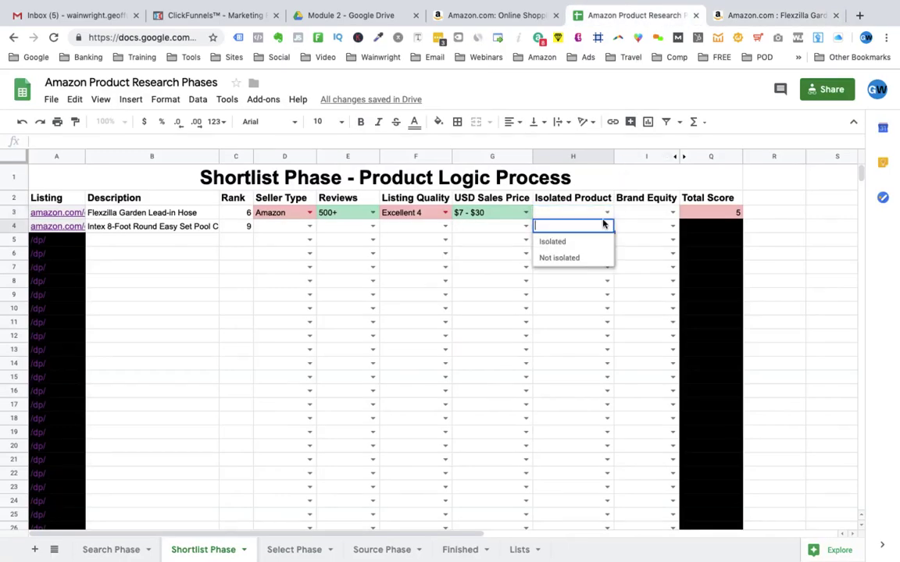
click(586, 227)
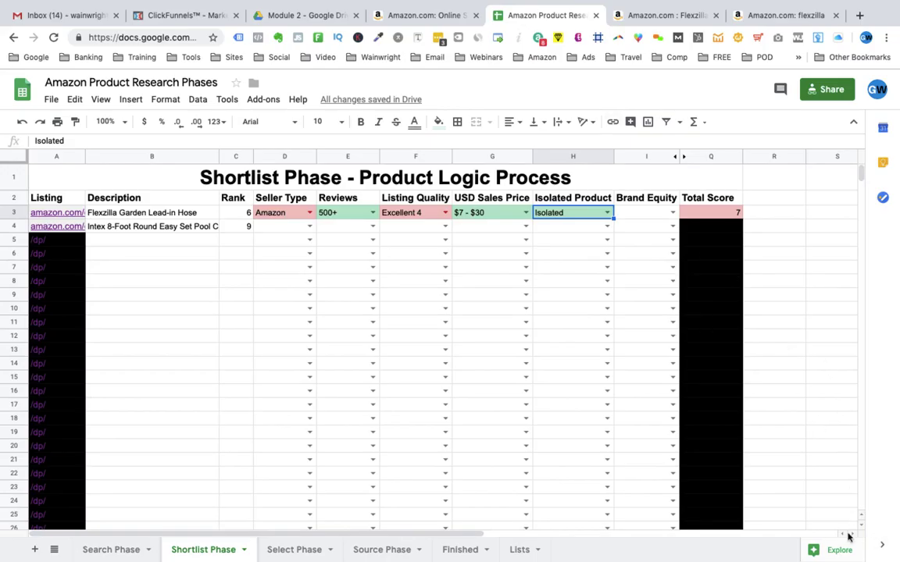
key(ctrl+Tab)
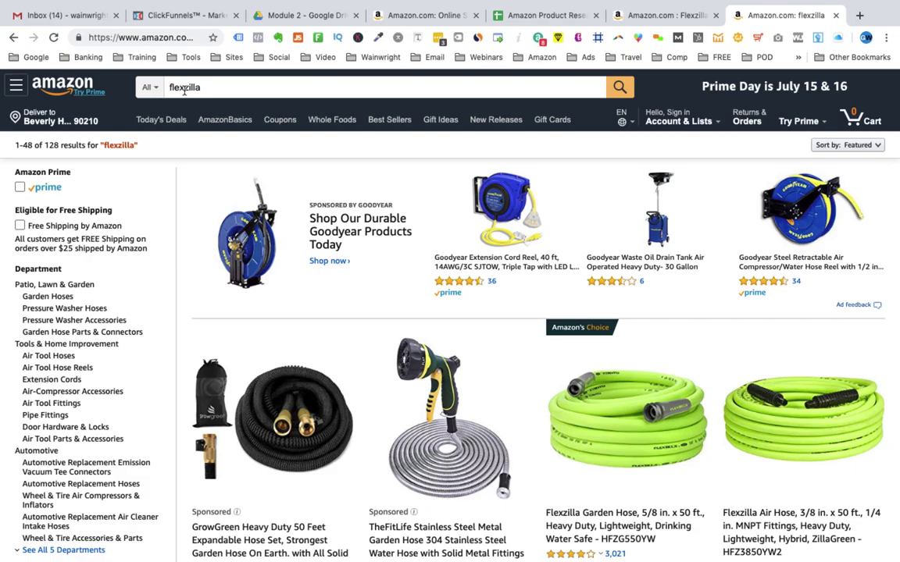
Highlight the 128-result count on Amazon's flexzilla search results
double_click(51, 145)
click(521, 19)
click(521, 19)
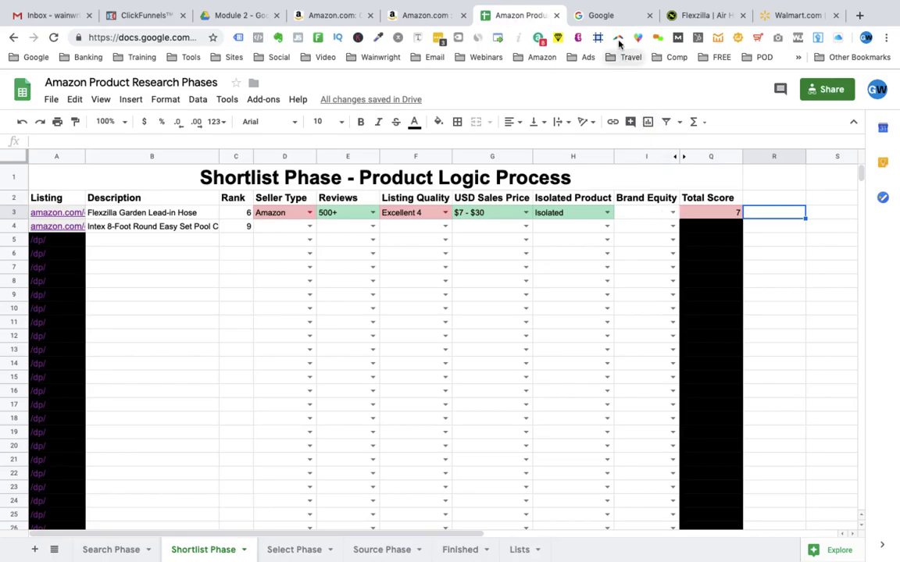
Run the Google search for flexzilla, with Flexzilla's official website at the top
click(614, 18)
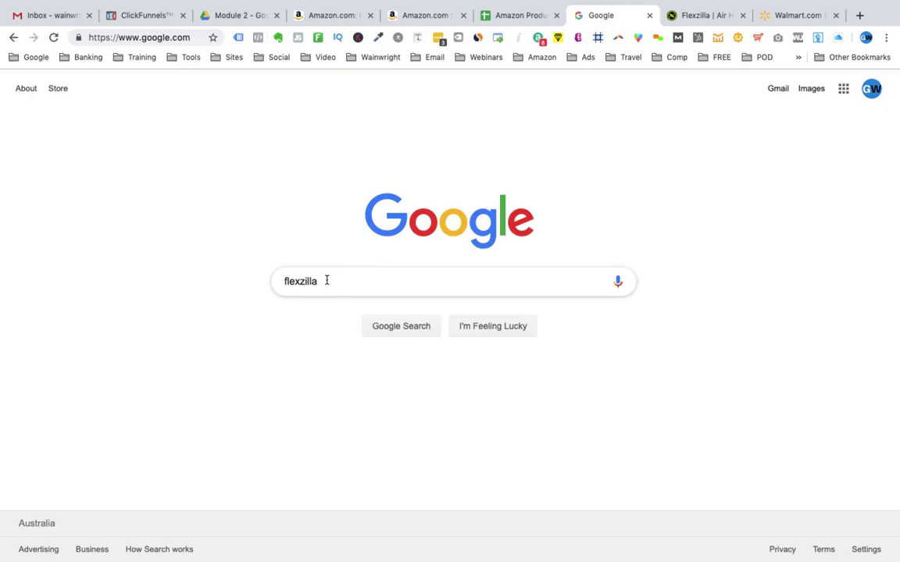
key(Return)
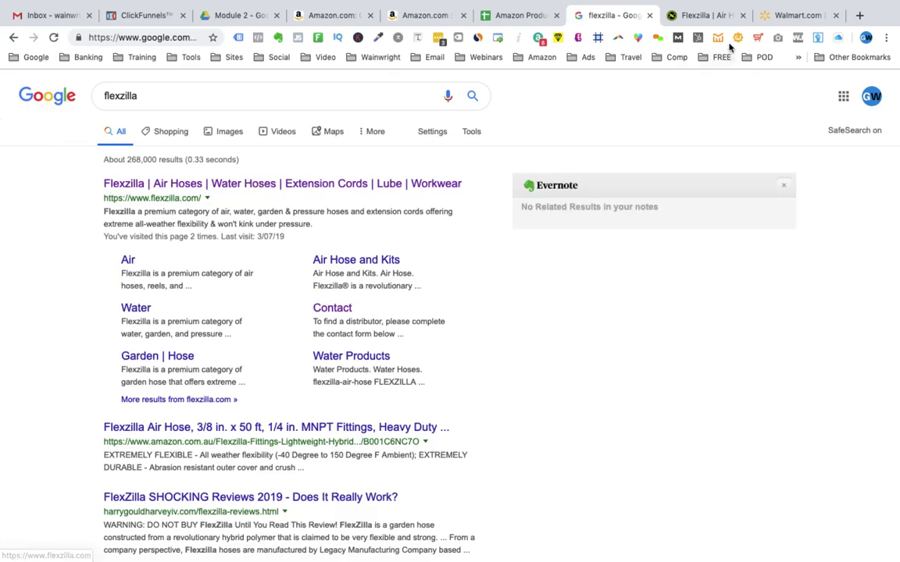
Scroll through flexzilla.com from the top down to its Legacy Manufacturing footer
click(700, 17)
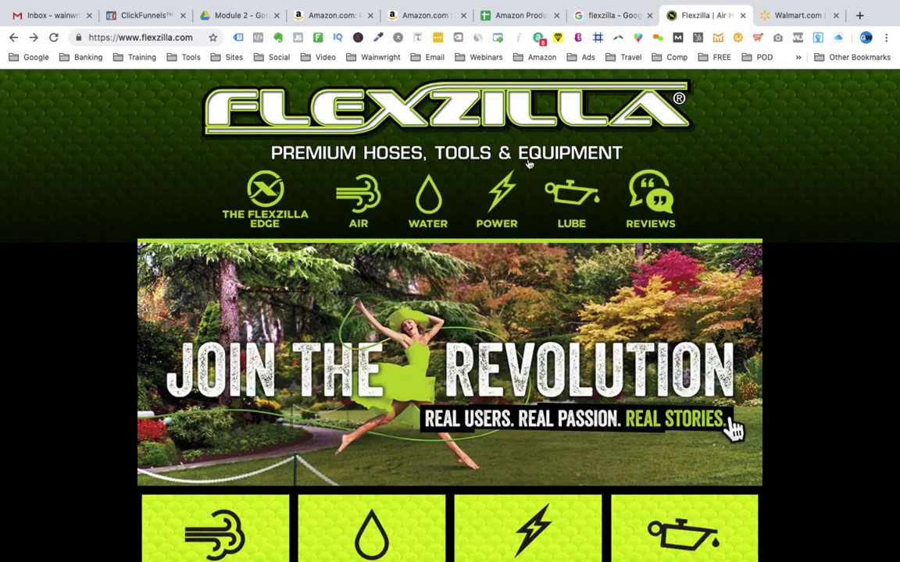
scroll(91, 384, down, 3)
scroll(91, 386, down, 5)
scroll(92, 386, down, 6)
scroll(91, 386, down, 1)
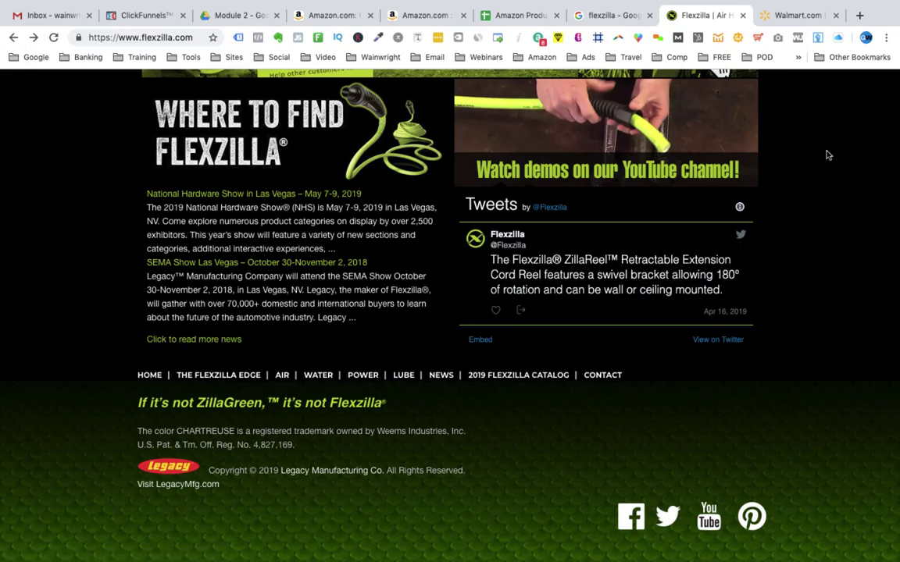
click(791, 23)
key(ctrl+shift+Tab)
scroll(91, 386, up, 4)
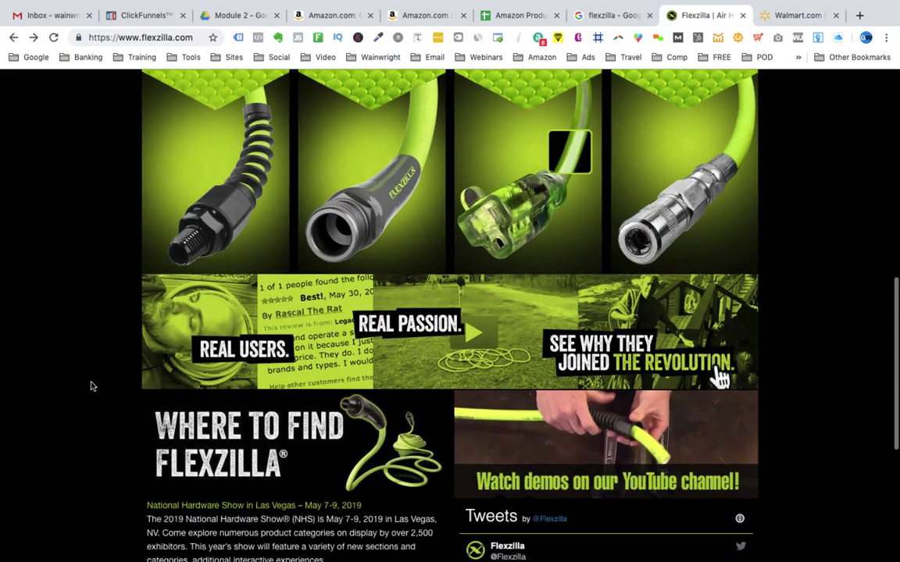
scroll(90, 386, down, 3)
scroll(90, 386, down, 3)
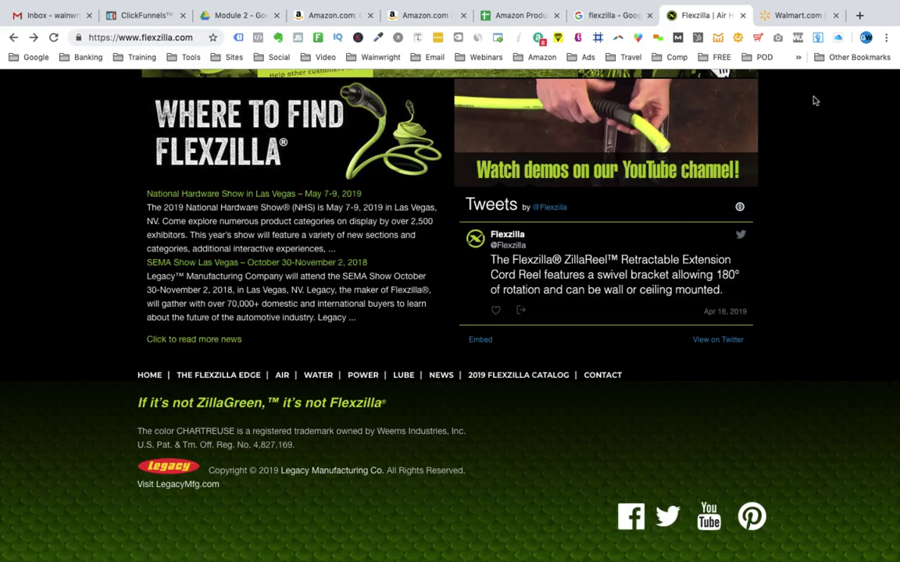
Search Walmart for 'flexzilla', returning 50 Flexzilla garden hose results
click(789, 19)
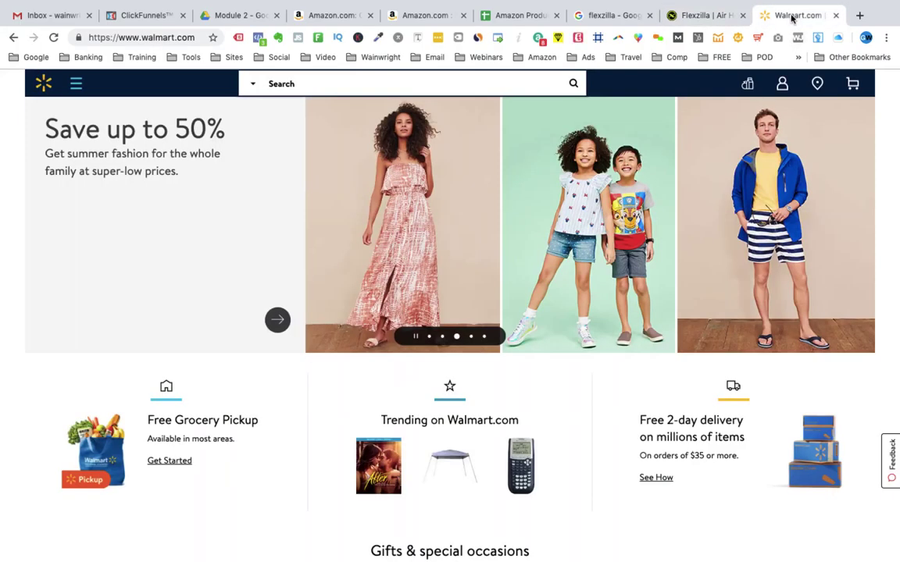
click(319, 82)
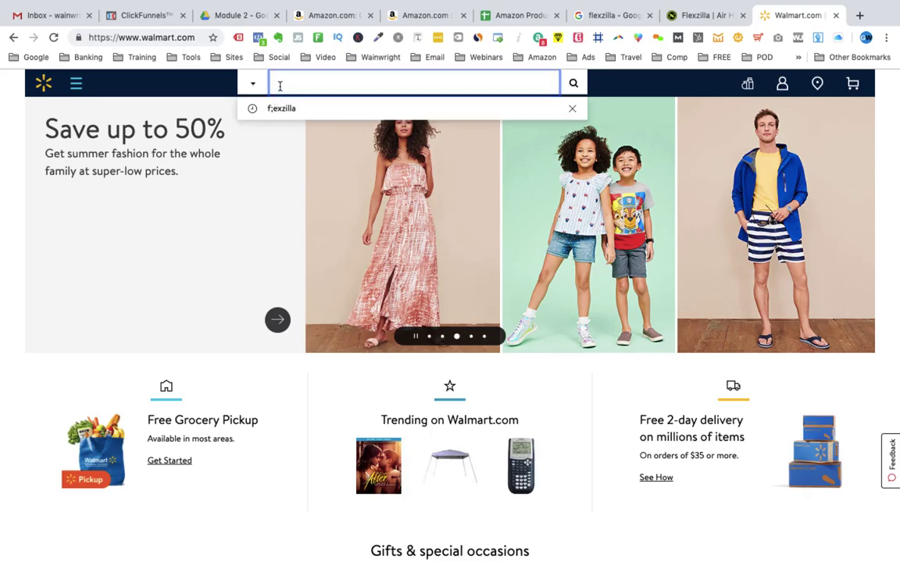
text(fl)
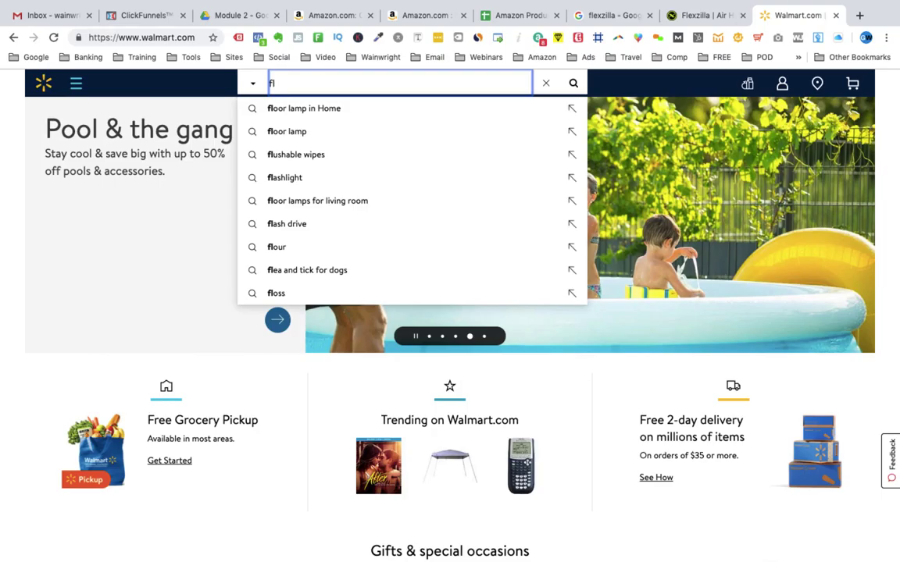
text(exzilla)
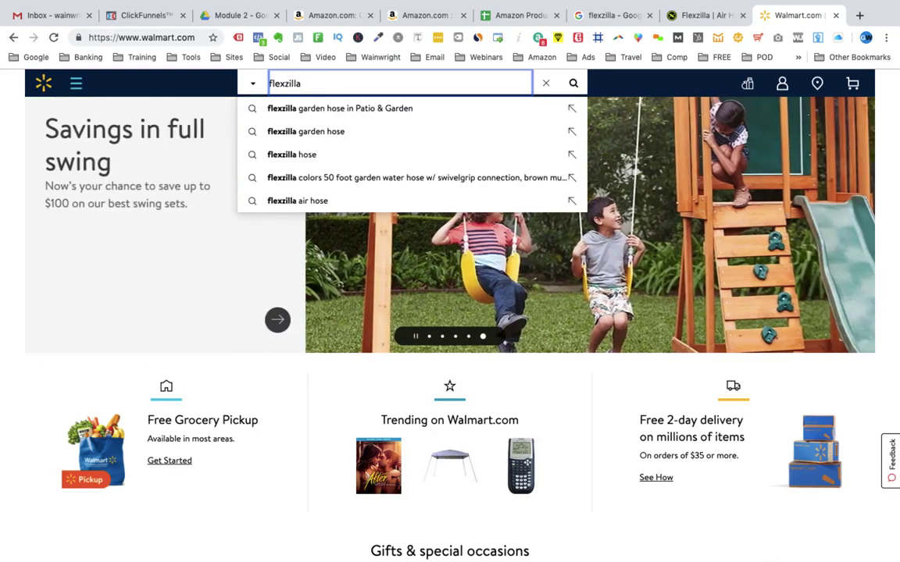
key(Return)
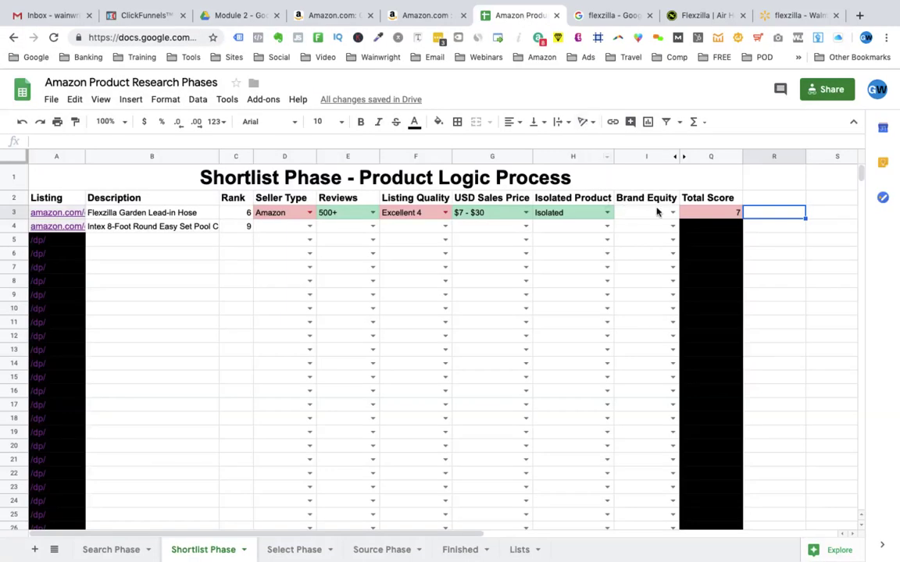
Choose Not Big Brand in Flexzilla's I3 Brand Equity dropdown, making the total 9
click(672, 213)
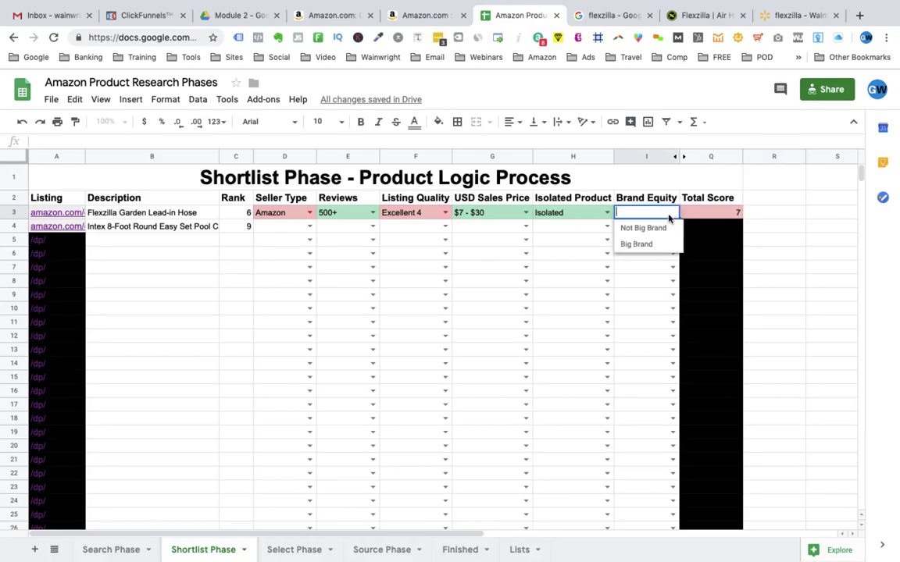
click(654, 229)
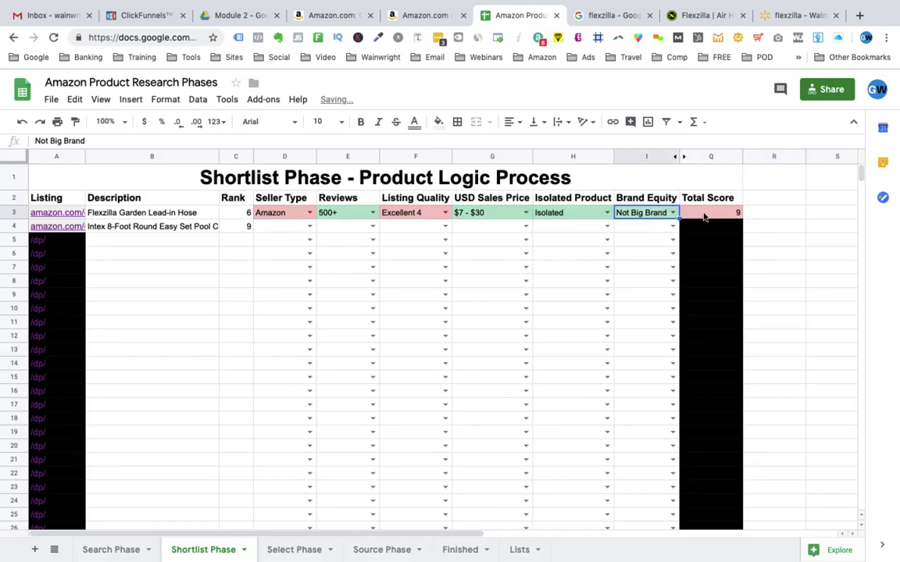